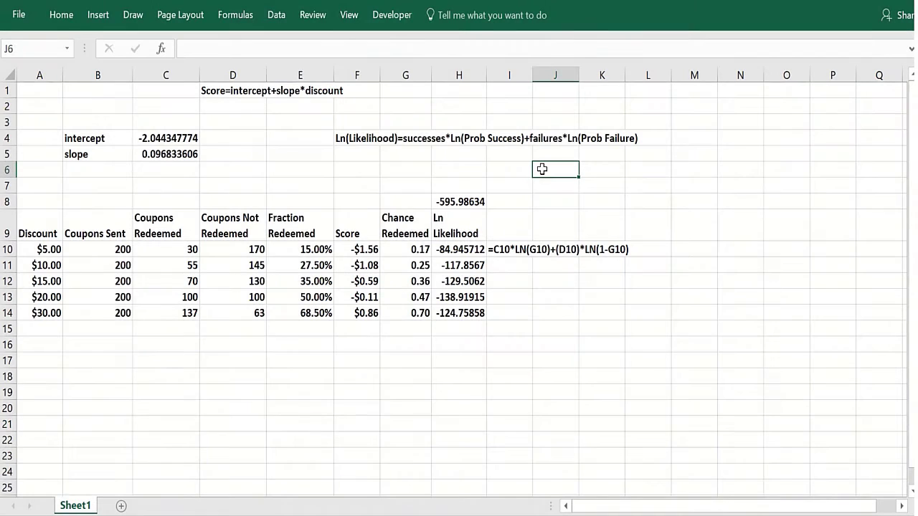
- Enter the notes "Predict Live or die" in J2 and "Hospital Risk of Patient" in J3
click(542, 106)
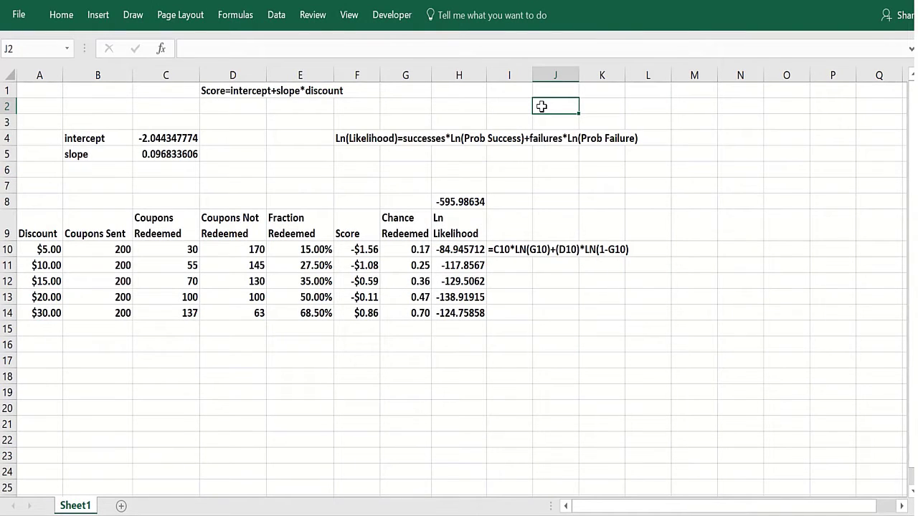
text(Predict)
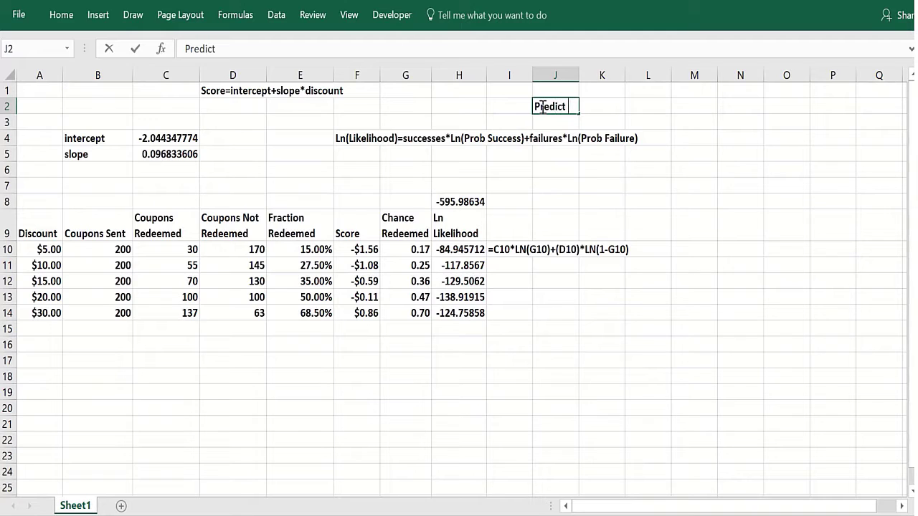
text( Live or die)
key(Return)
text(Hop)
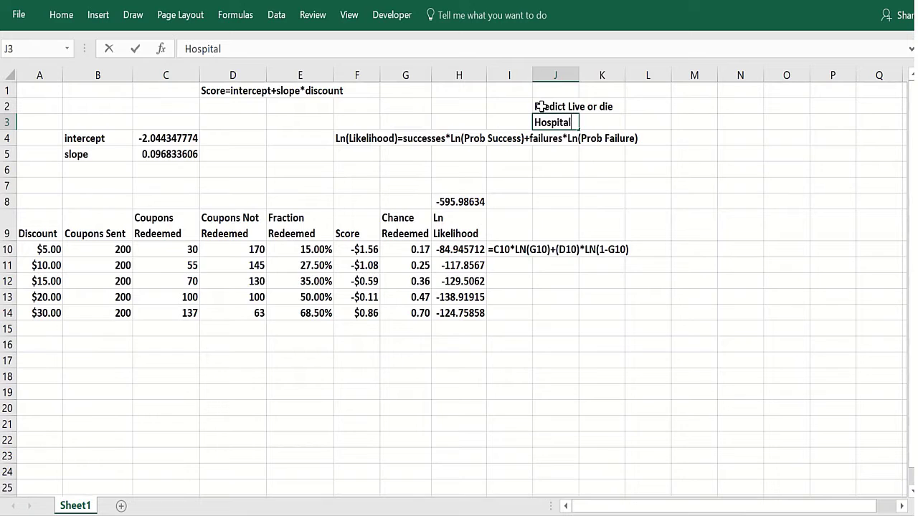
text(pital Risk of Patient)
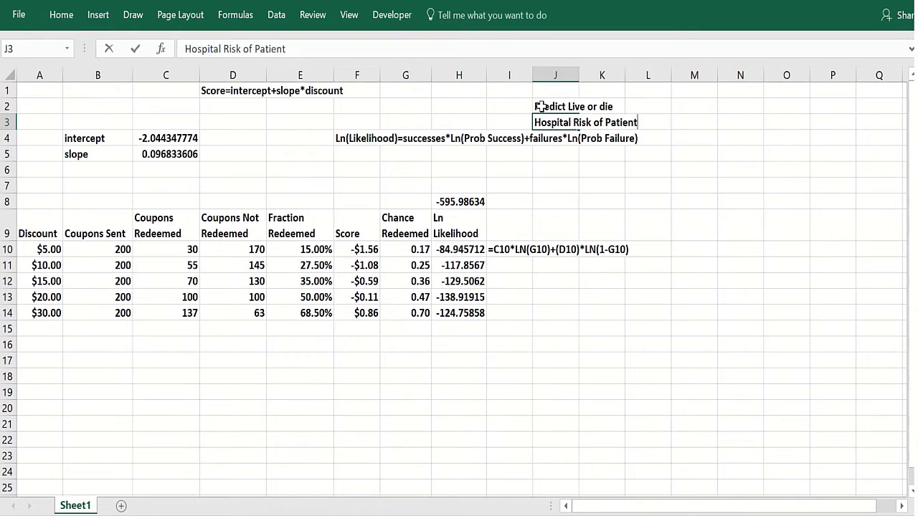
key(Return)
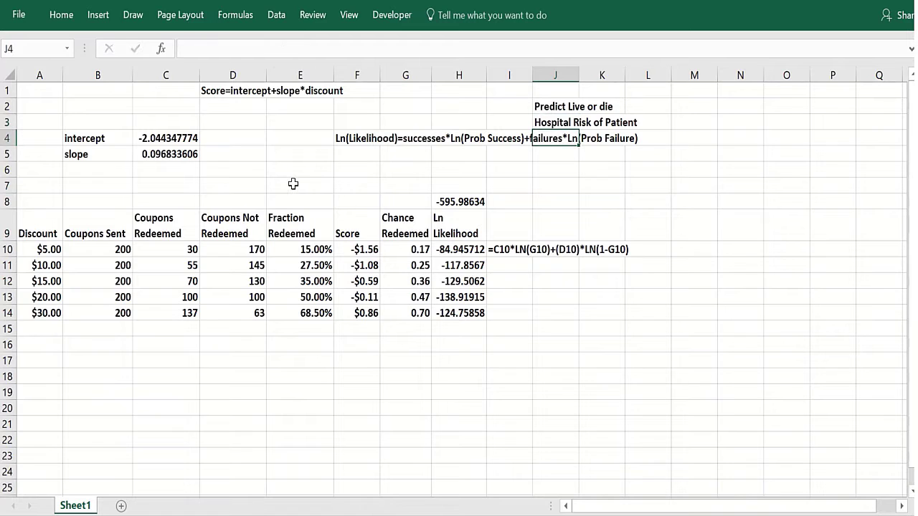
- Examine the coupons sent and coupons redeemed for the $5.00 and $30.00 discounts in rows 10 and 14
click(102, 248)
click(157, 247)
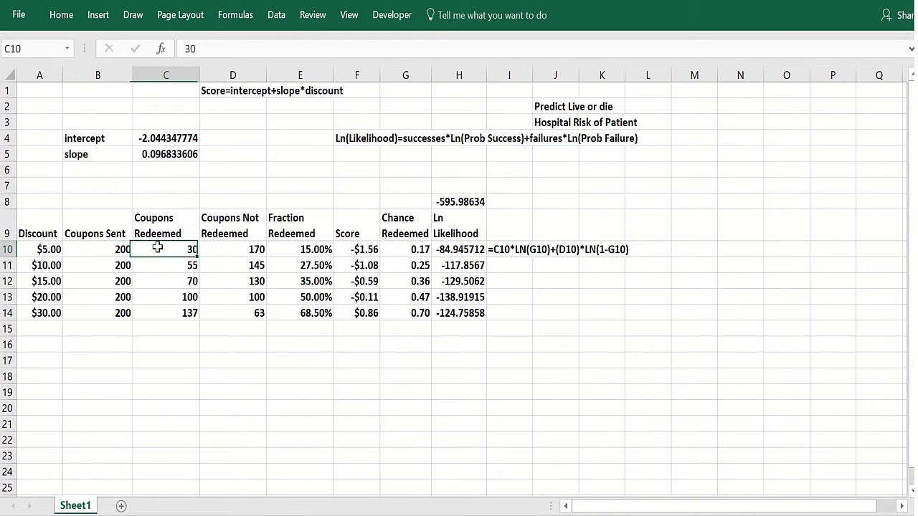
click(90, 251)
click(106, 306)
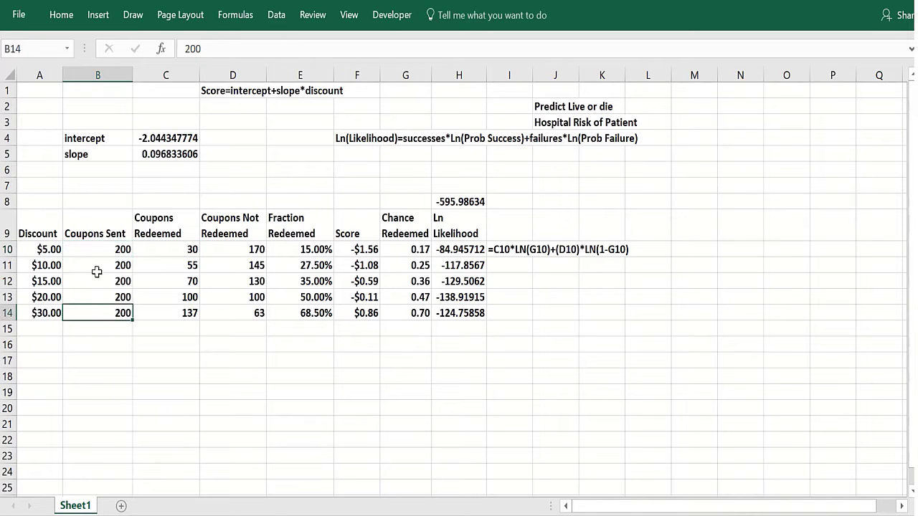
click(97, 247)
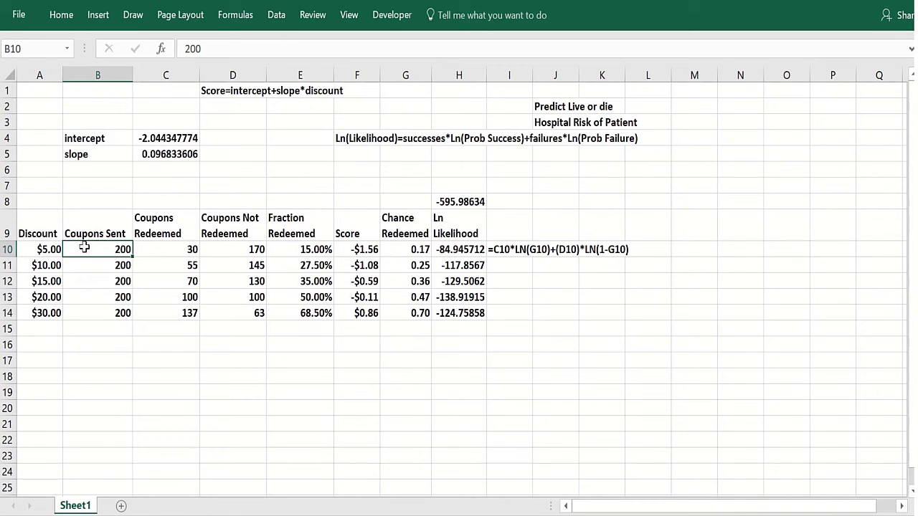
click(35, 249)
click(81, 249)
click(97, 313)
click(192, 313)
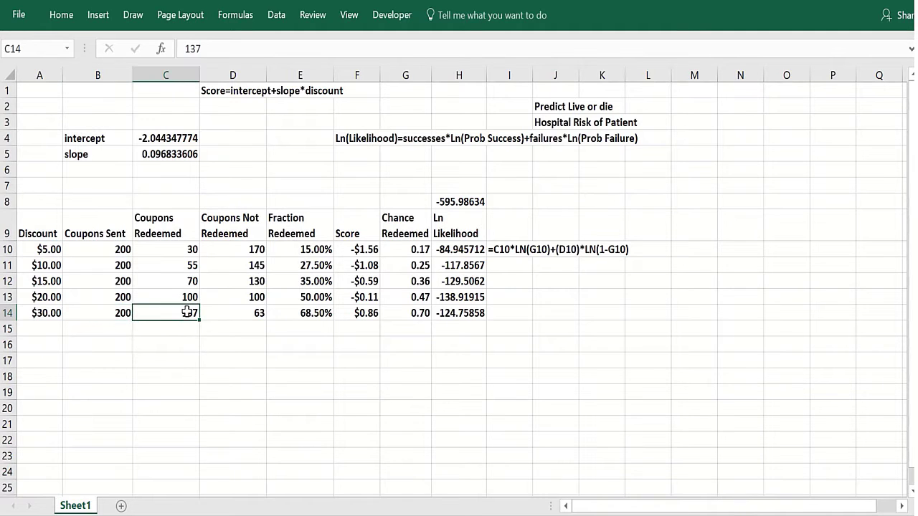
click(173, 249)
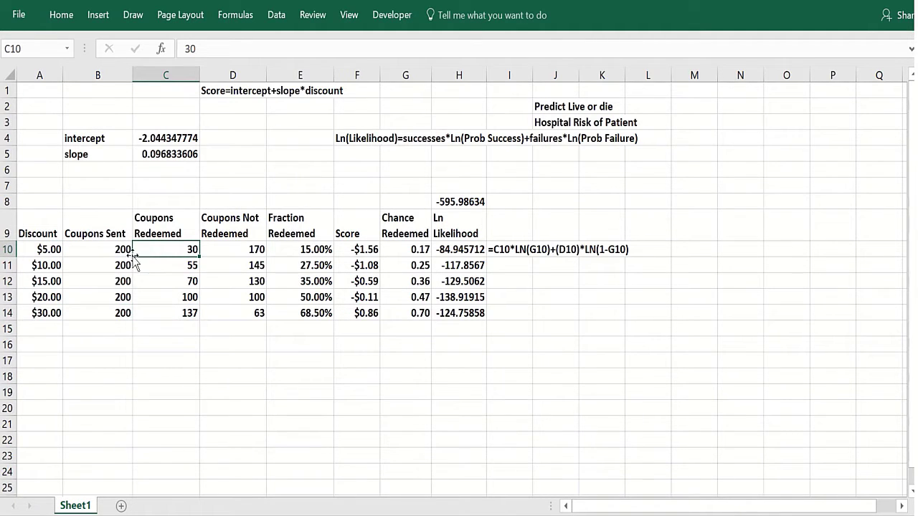
click(164, 314)
click(154, 249)
click(120, 248)
click(157, 249)
click(59, 247)
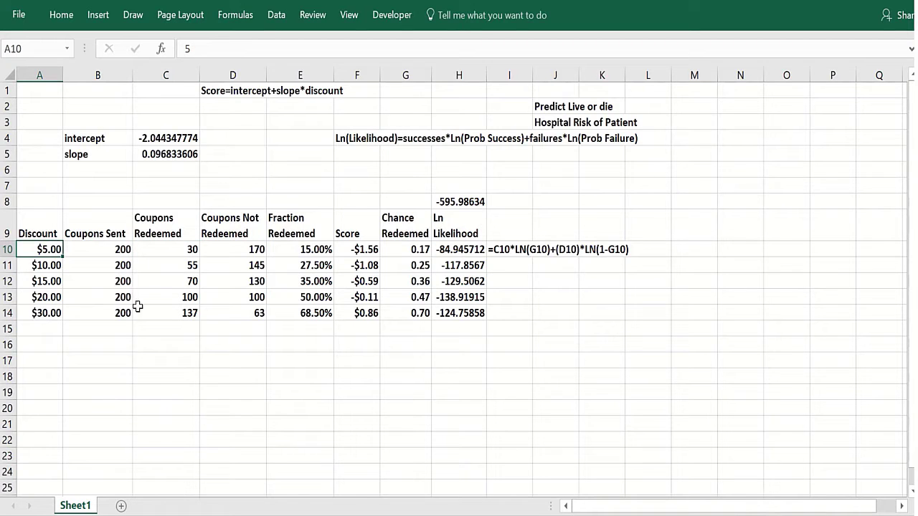
click(161, 315)
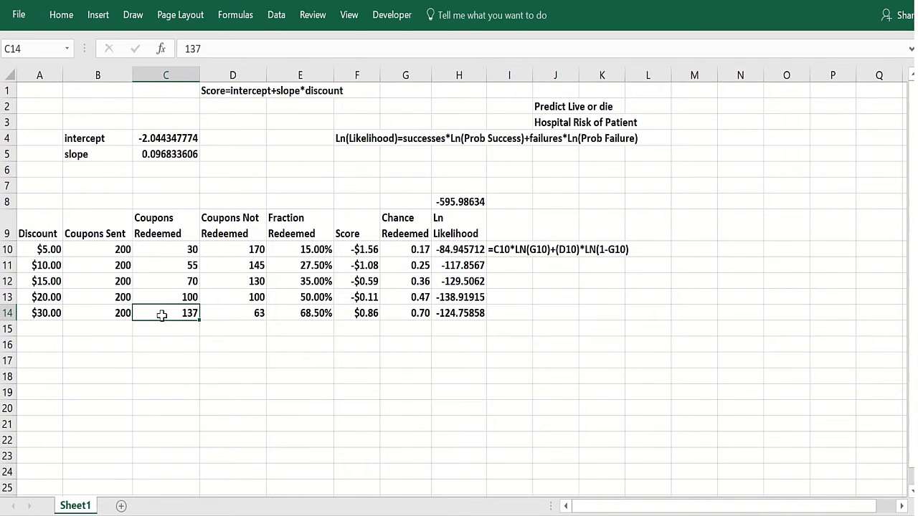
click(121, 312)
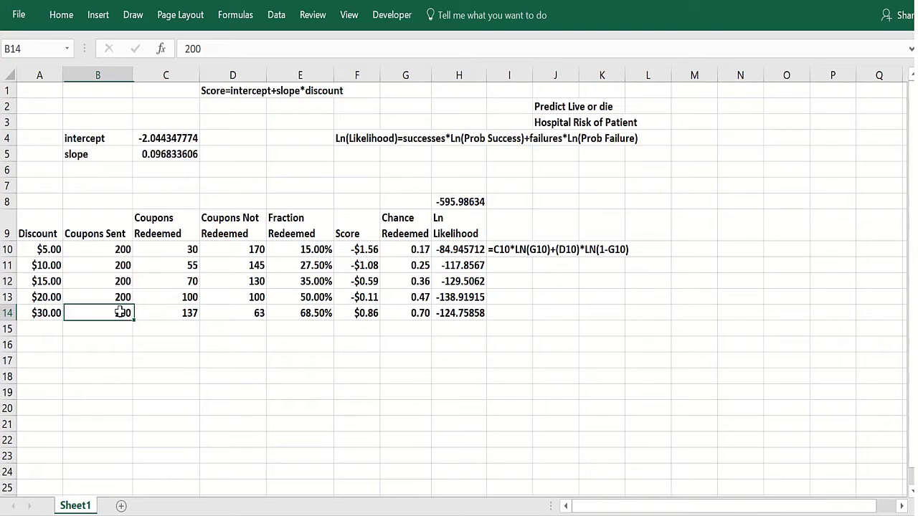
click(188, 318)
- Inspect the Fraction Redeemed formulas in E14 and E10 and the Coupons Not Redeemed formula in D10
click(295, 316)
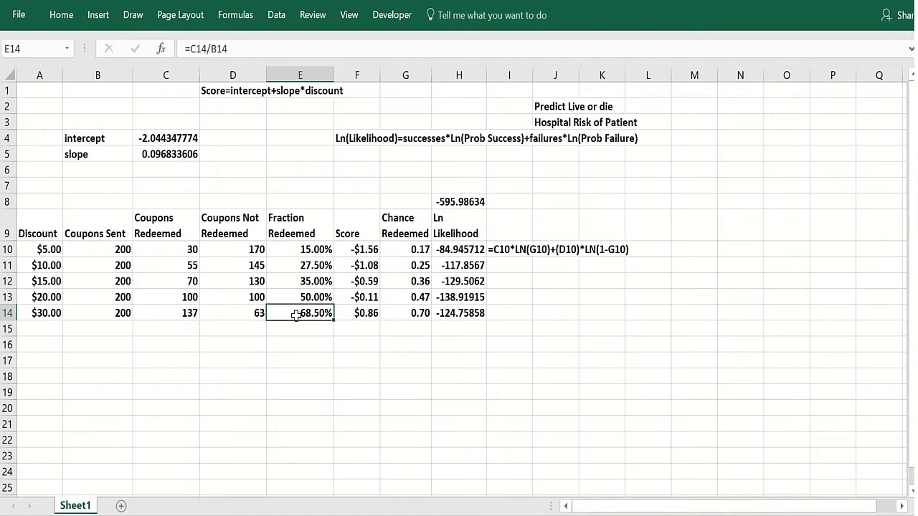
click(294, 255)
click(106, 251)
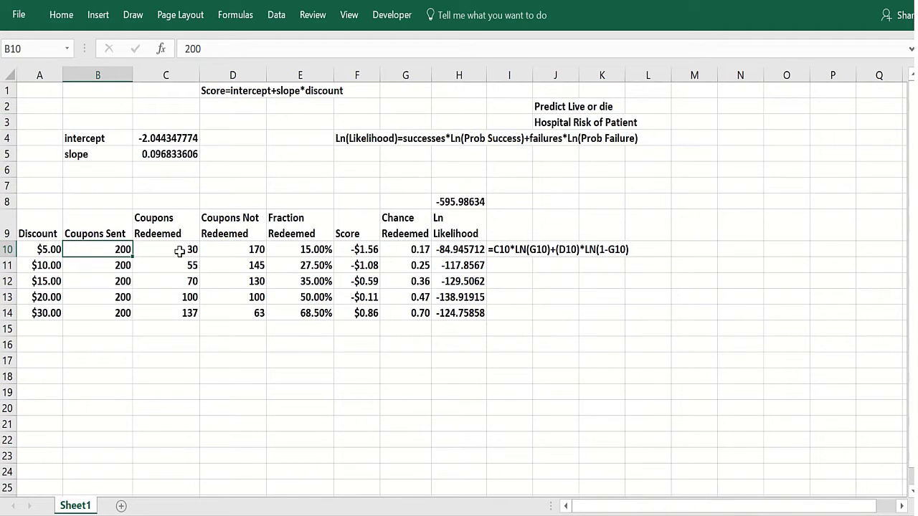
click(218, 250)
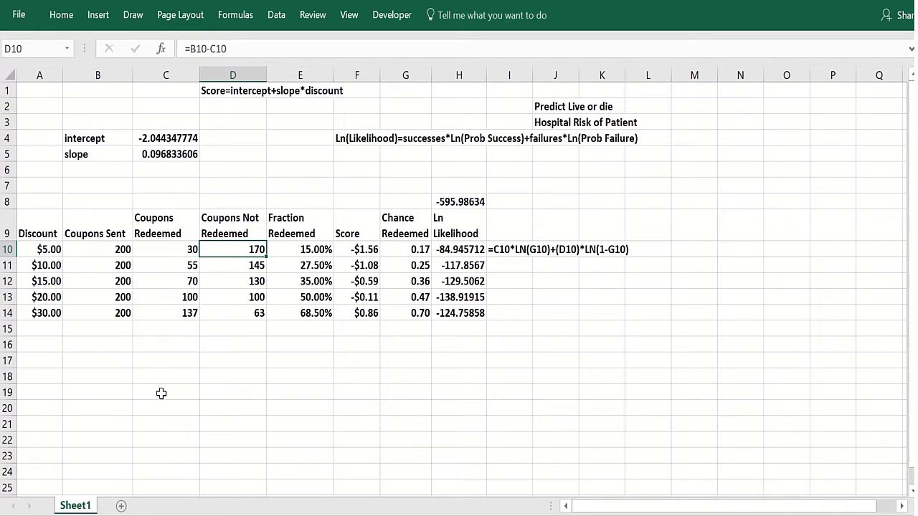
click(161, 393)
click(166, 346)
click(170, 328)
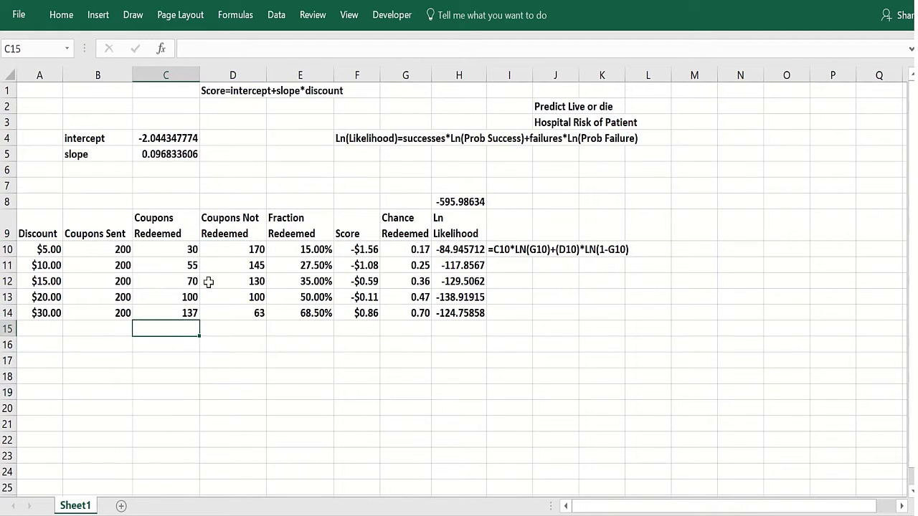
click(215, 249)
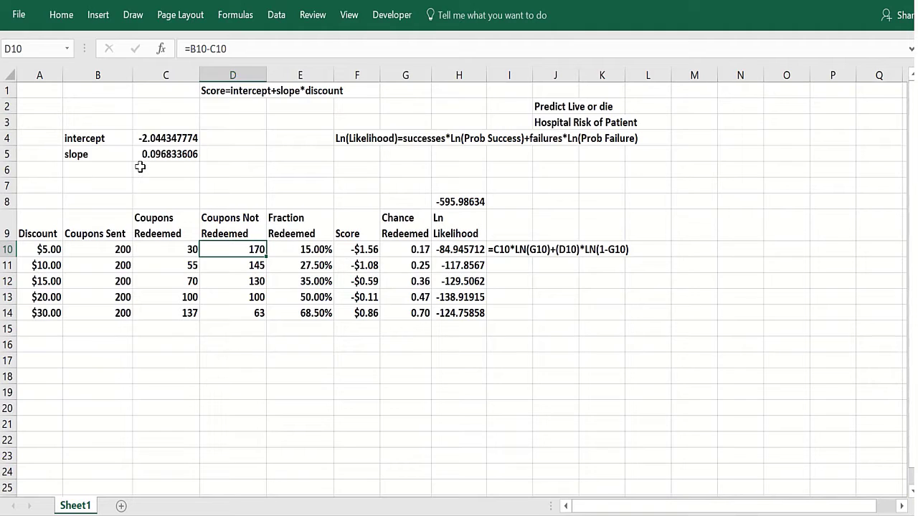
- Highlight the intercept and slope values in C4:C5 with a yellow fill
click(269, 176)
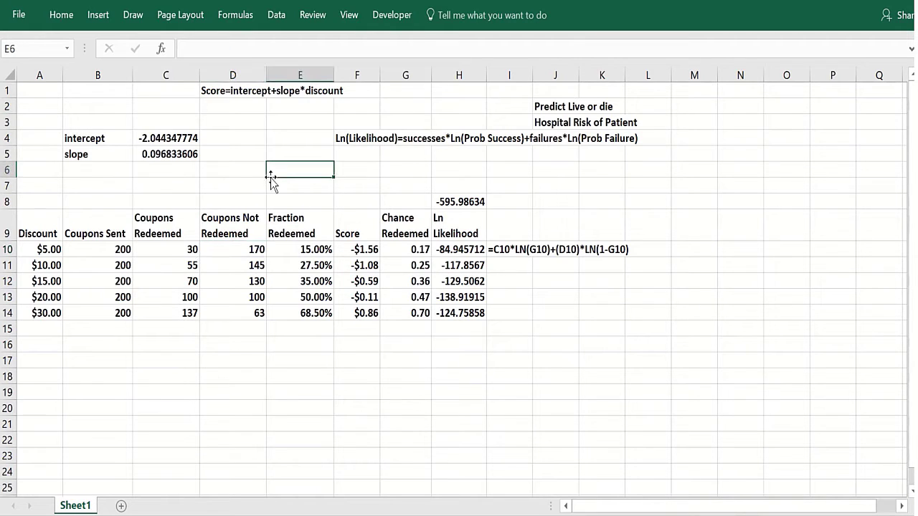
drag(172, 138, 169, 155)
text(-2.044347774 0.096833606)
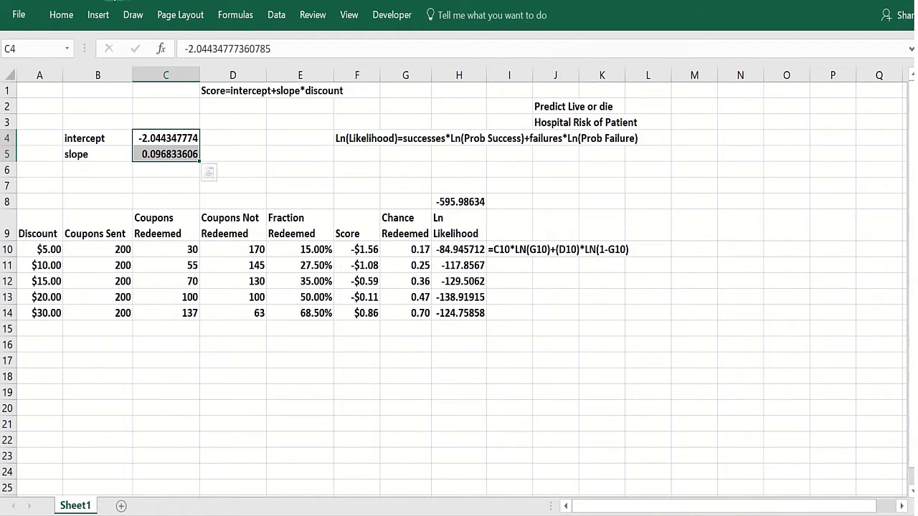
click(113, 0)
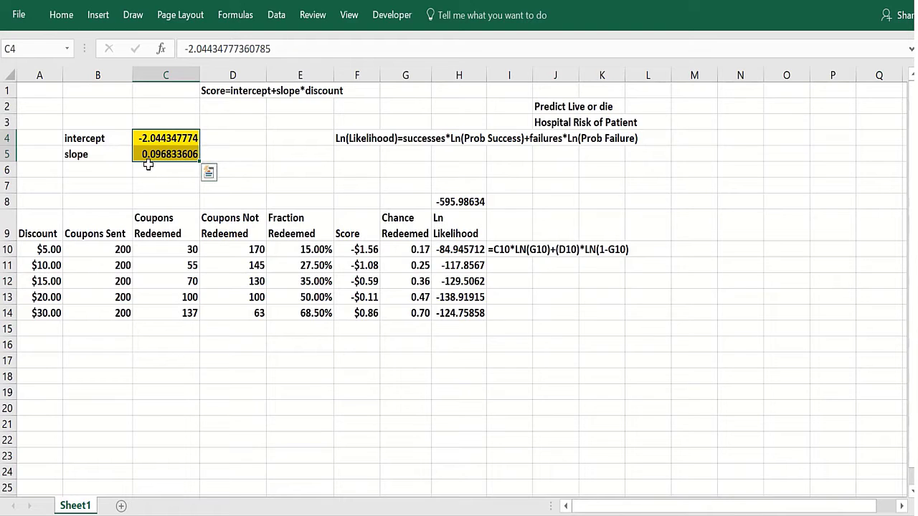
- Check the workbook's defined names and the Score formula in F10 that uses them
click(68, 48)
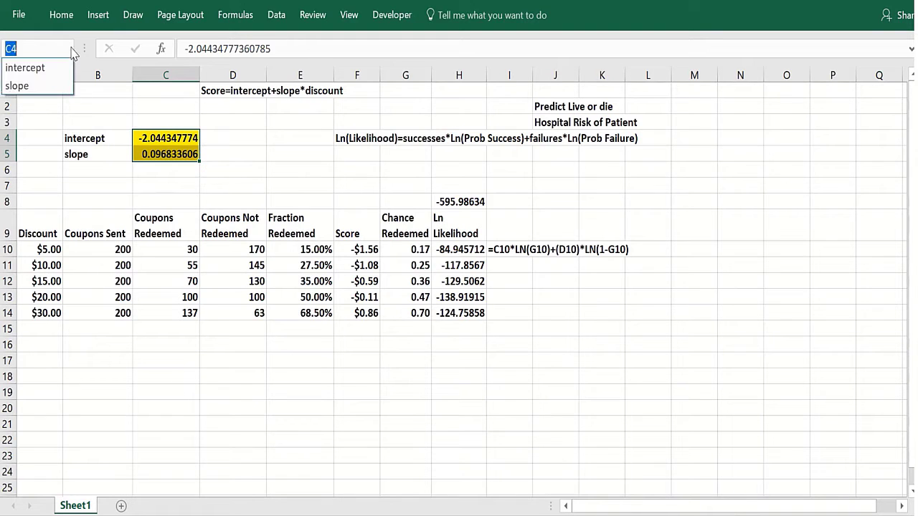
key(Escape)
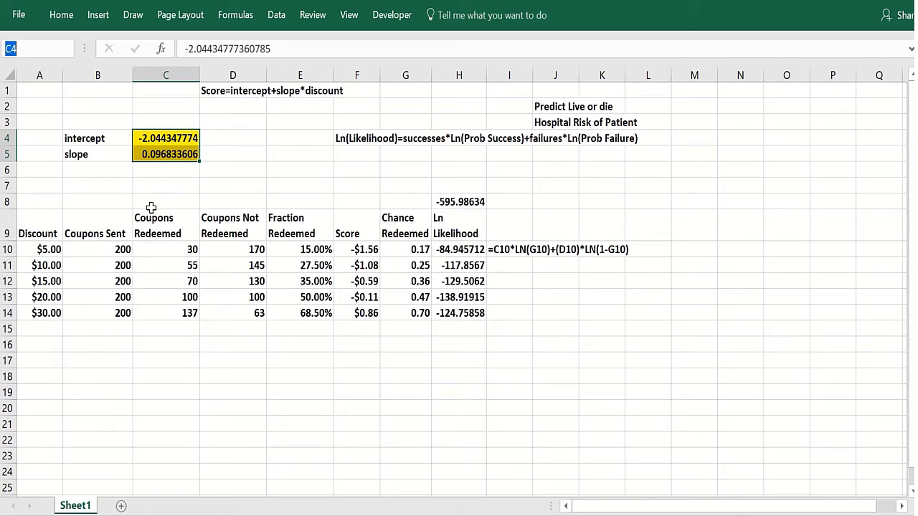
click(242, 236)
click(343, 248)
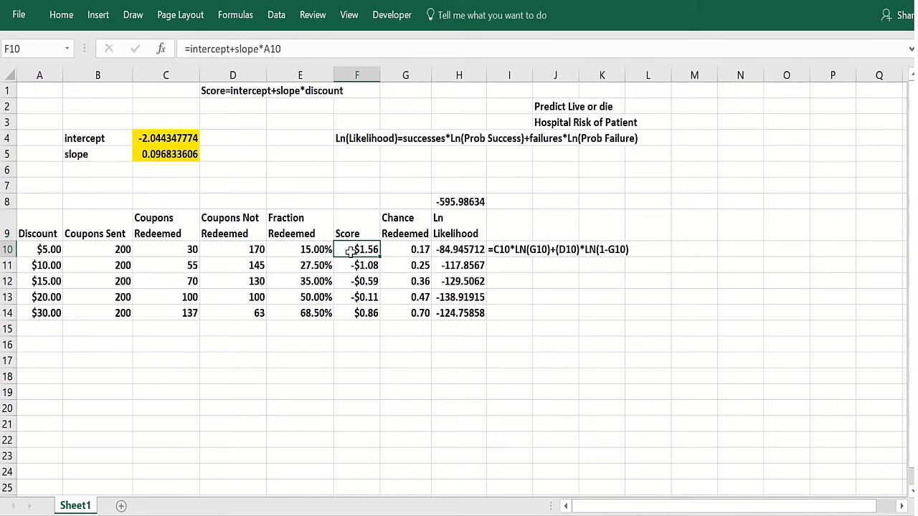
drag(350, 250, 354, 306)
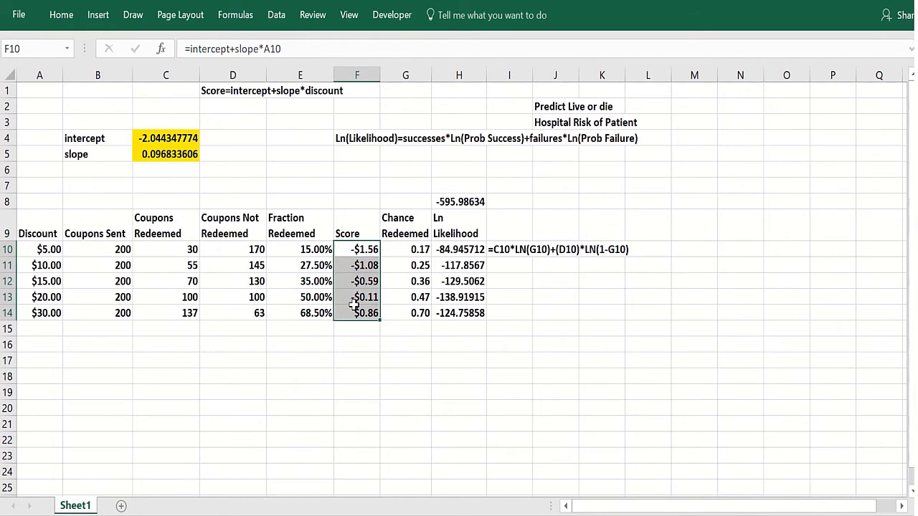
key(ctrl+1)
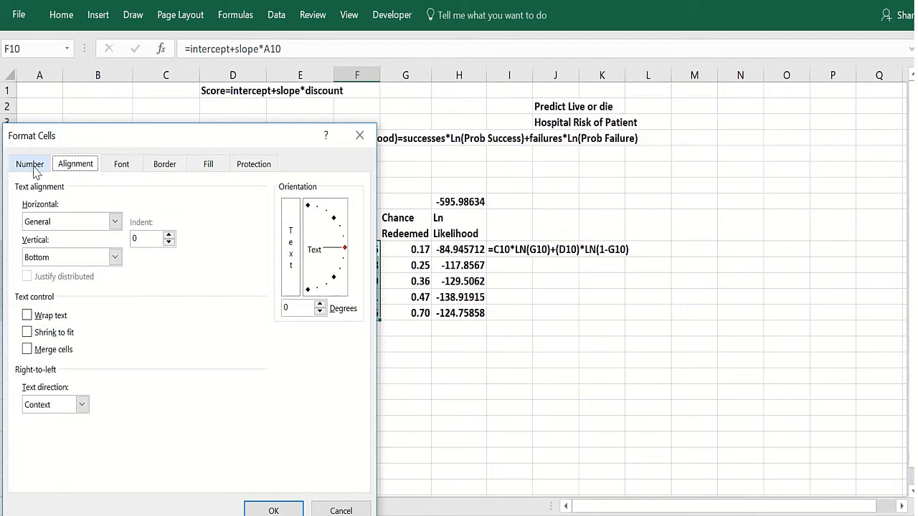
click(29, 165)
click(273, 511)
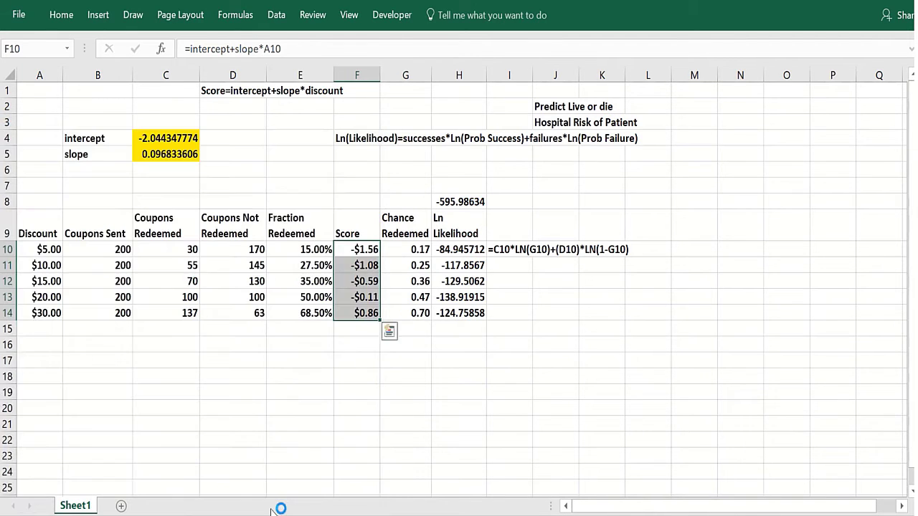
click(277, 487)
- Format the Score values in F10:F14 as Number with two decimal places and a thousands separator
drag(355, 250, 351, 314)
key(ctrl+1)
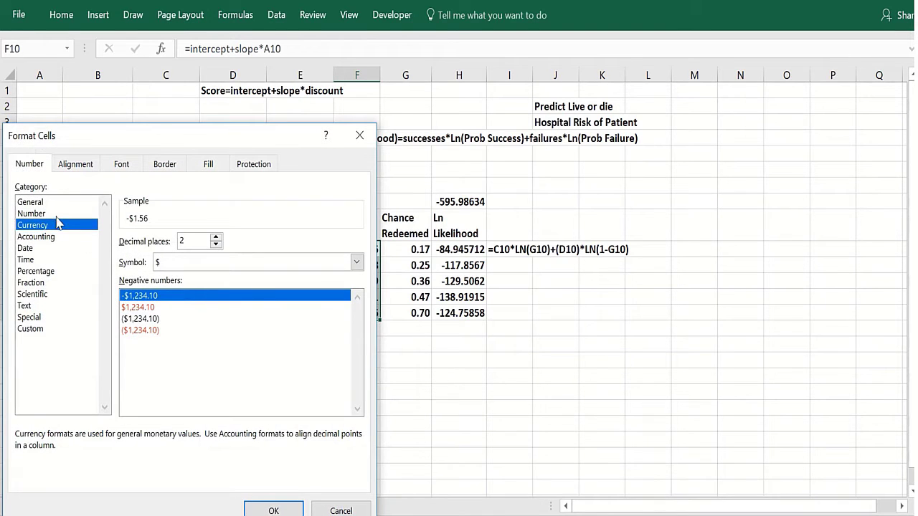
click(55, 215)
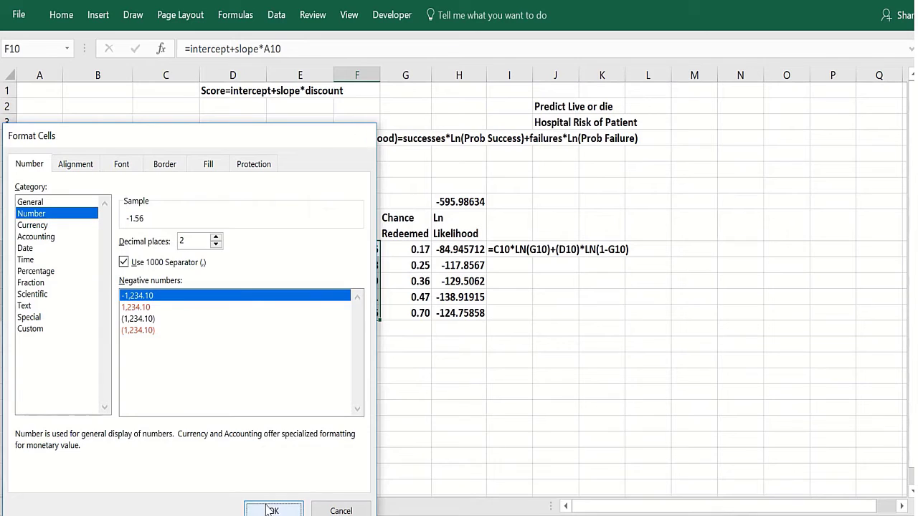
click(269, 509)
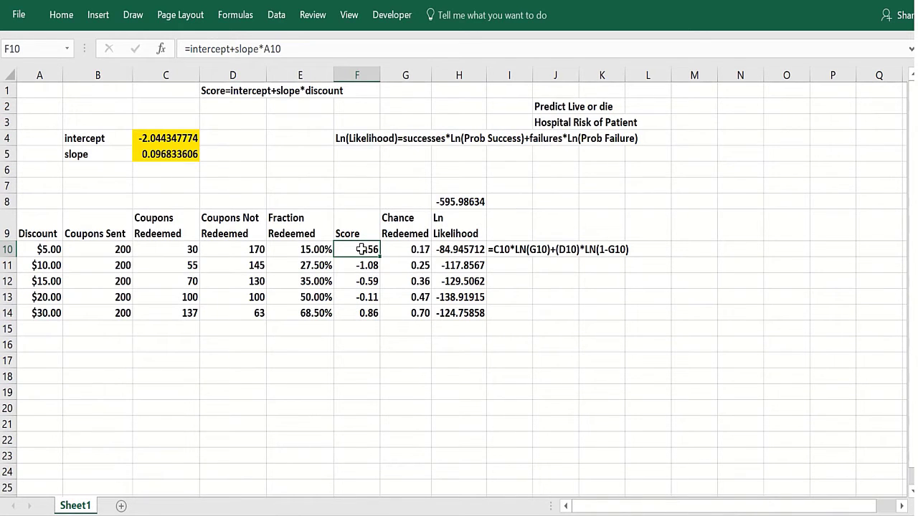
- Inspect the Chance Redeemed formula in G10 and the Ln Likelihood formula in H10 together with the redeemed count in C10
click(397, 249)
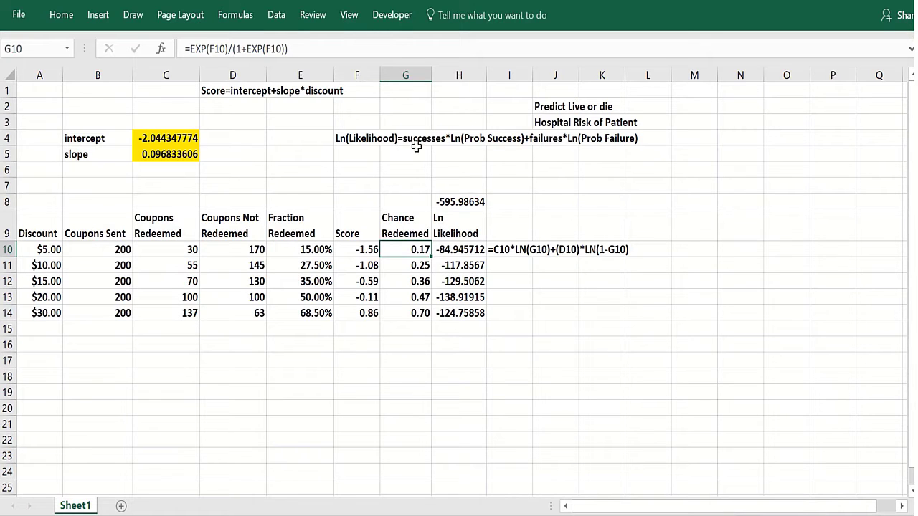
click(155, 251)
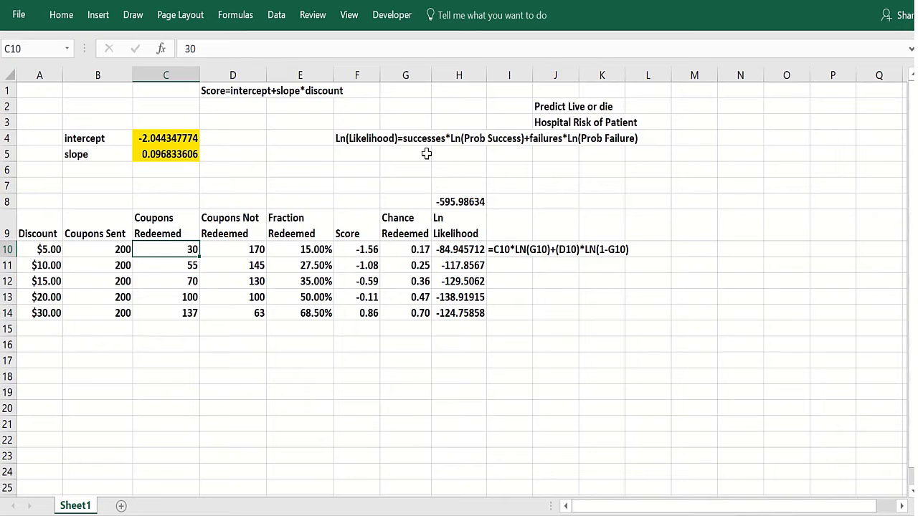
click(397, 249)
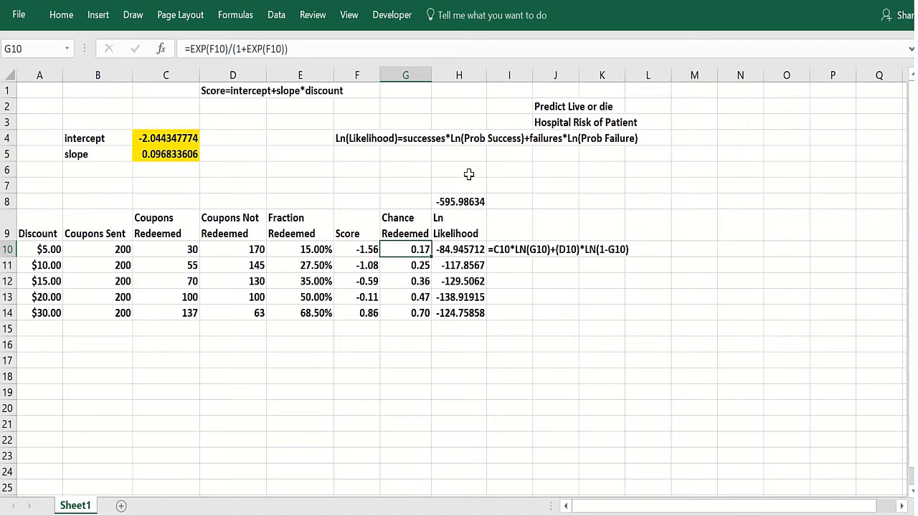
click(458, 249)
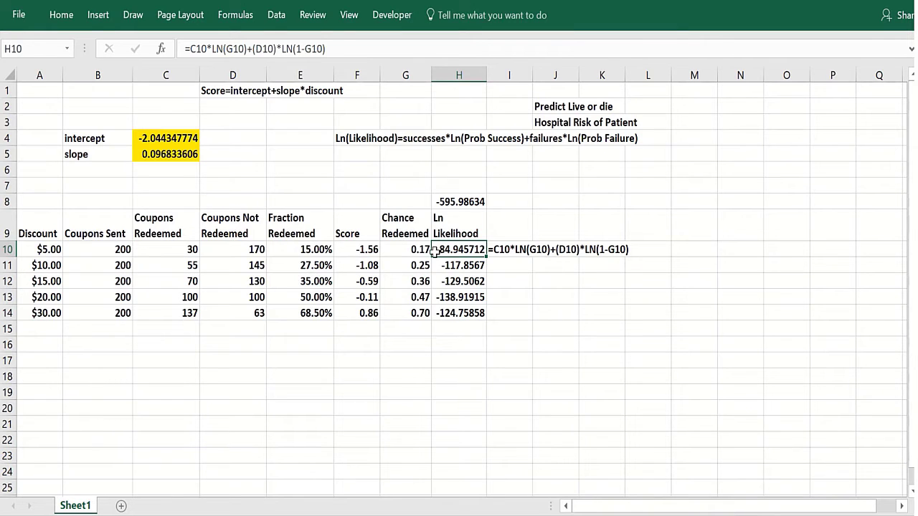
click(154, 250)
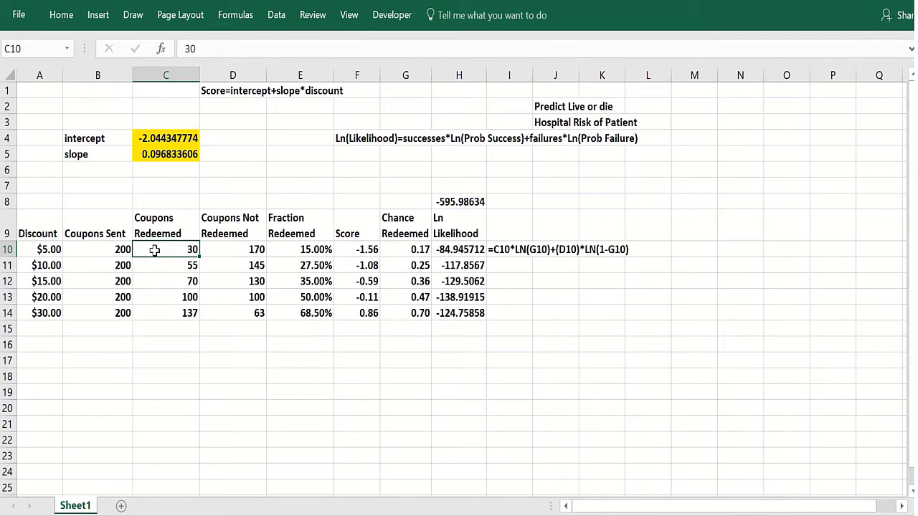
- Inspect the Coupons Not Redeemed, Chance Redeemed and Ln Likelihood formulas in row 10, and the last Ln Likelihood entry in H14
click(218, 252)
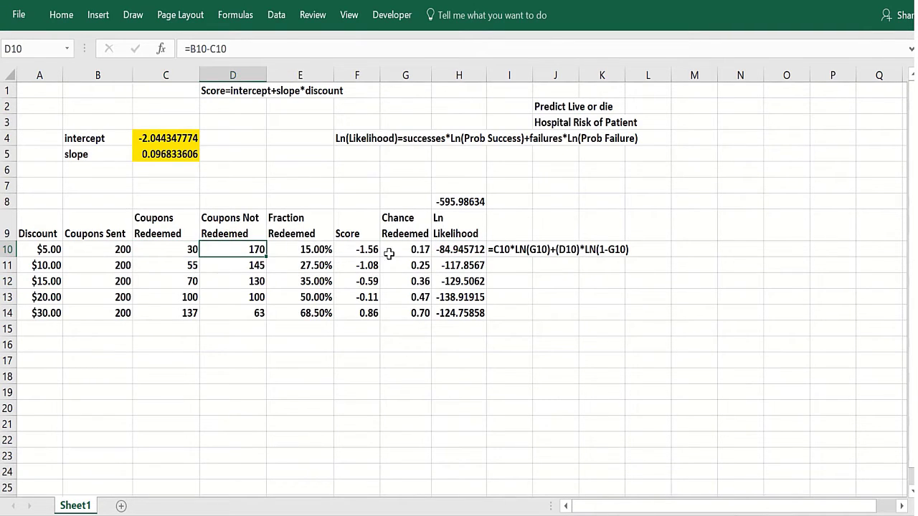
click(411, 249)
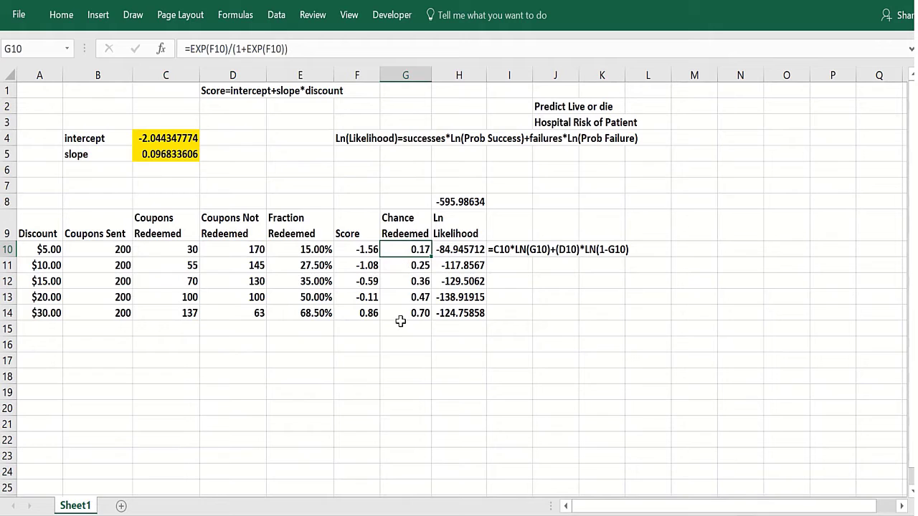
click(465, 251)
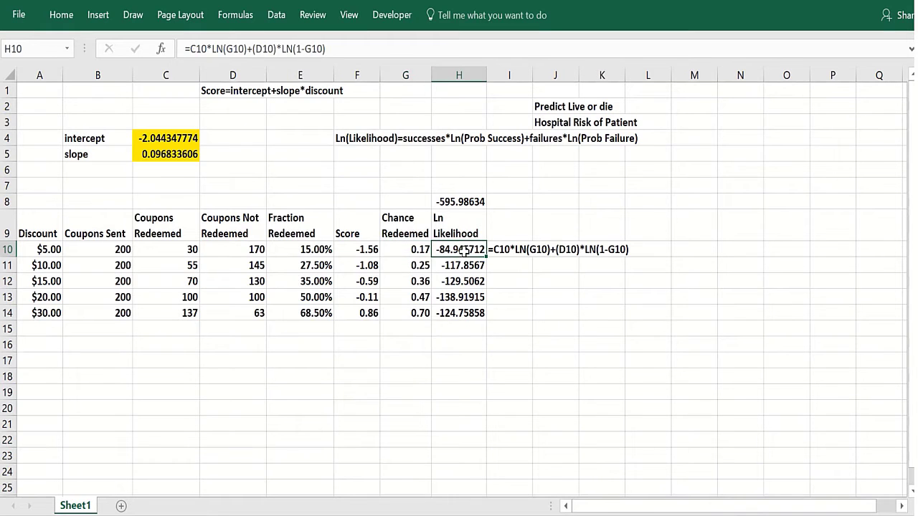
click(455, 316)
click(459, 249)
- Label the total above the Ln Likelihood column by entering "Sum LN Likelihood" in H7
click(448, 185)
text(Sum)
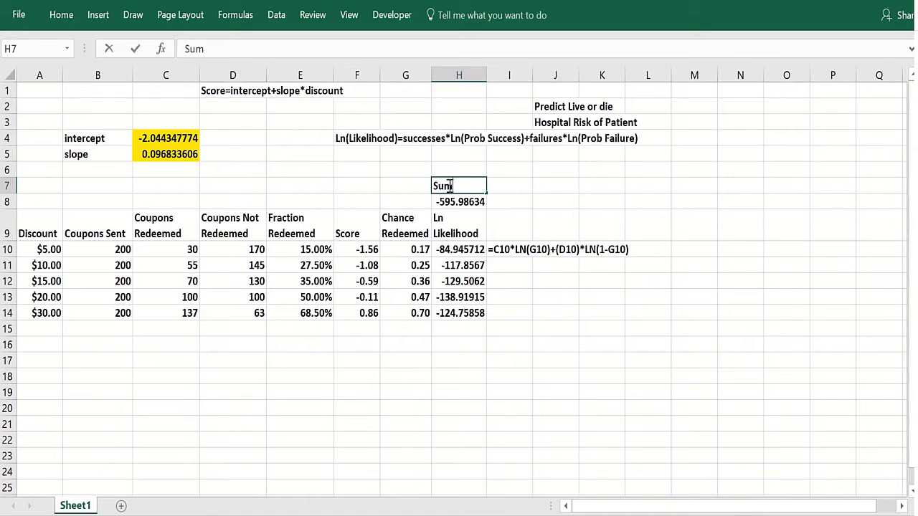
text( LN Likel)
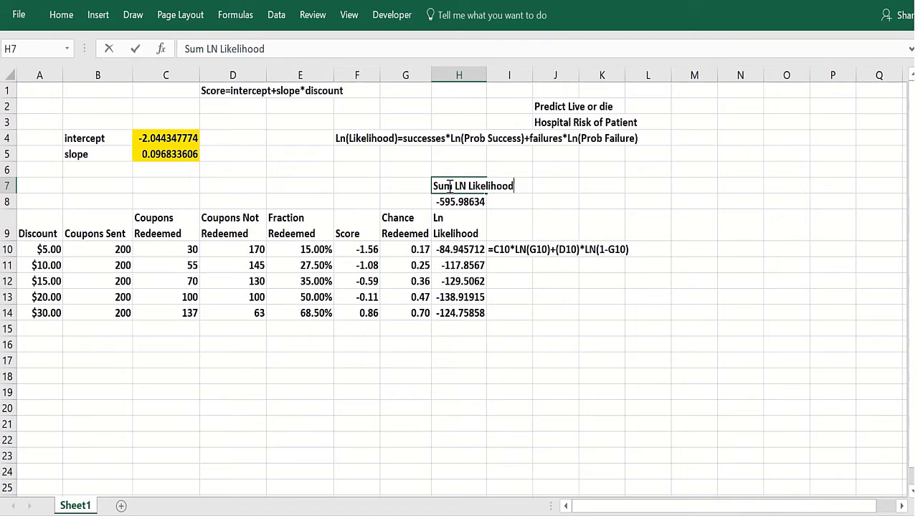
text(ihood)
key(Return)
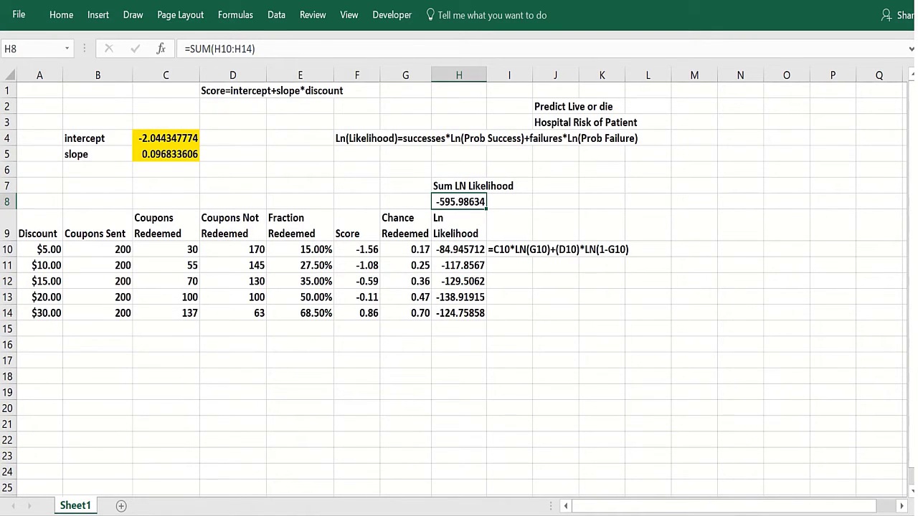
- Review the Solver objective, variable cells, constraints and GRG Nonlinear Multistart options without solving
click(276, 15)
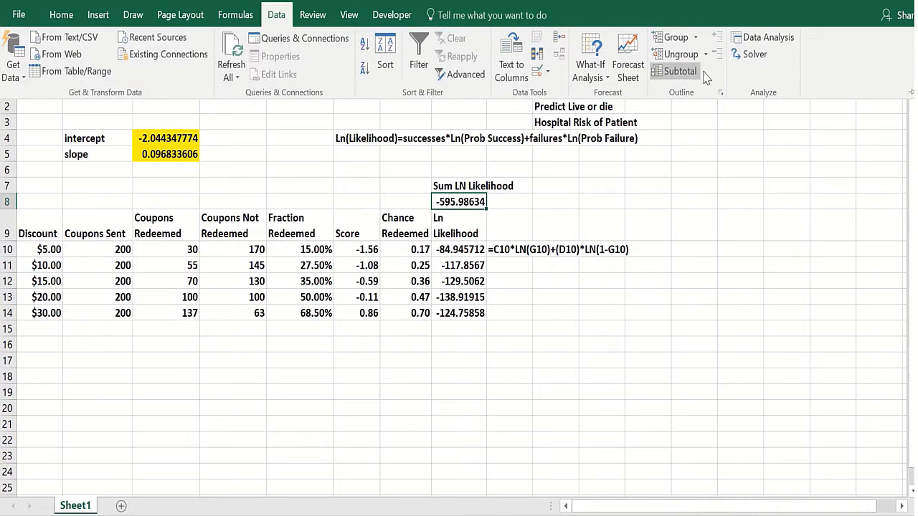
click(751, 54)
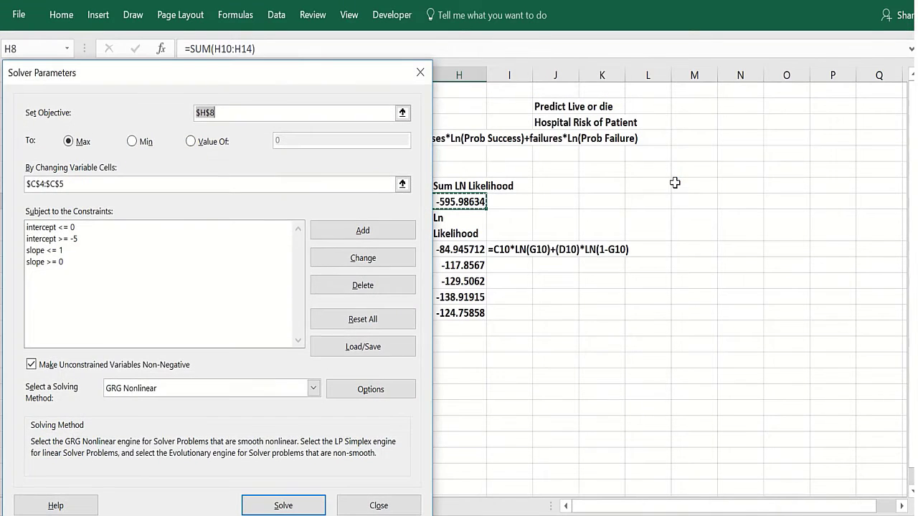
drag(226, 76, 527, 102)
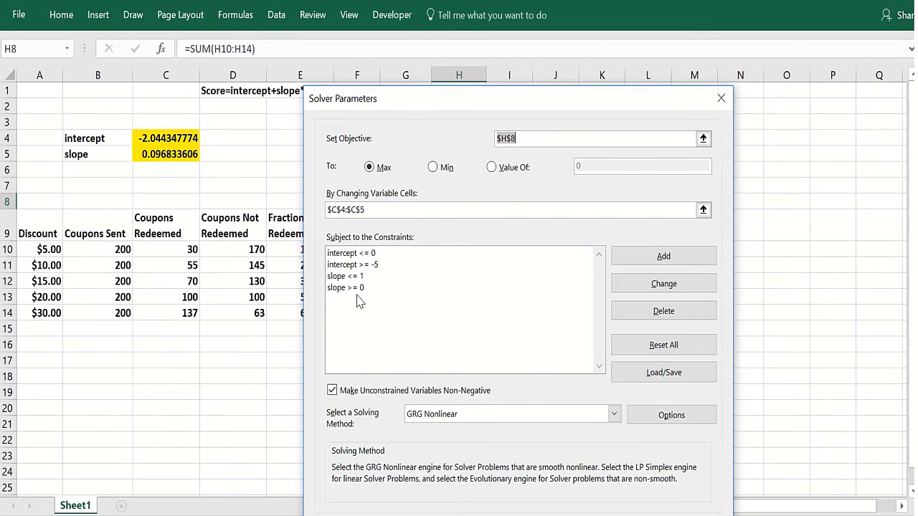
click(647, 413)
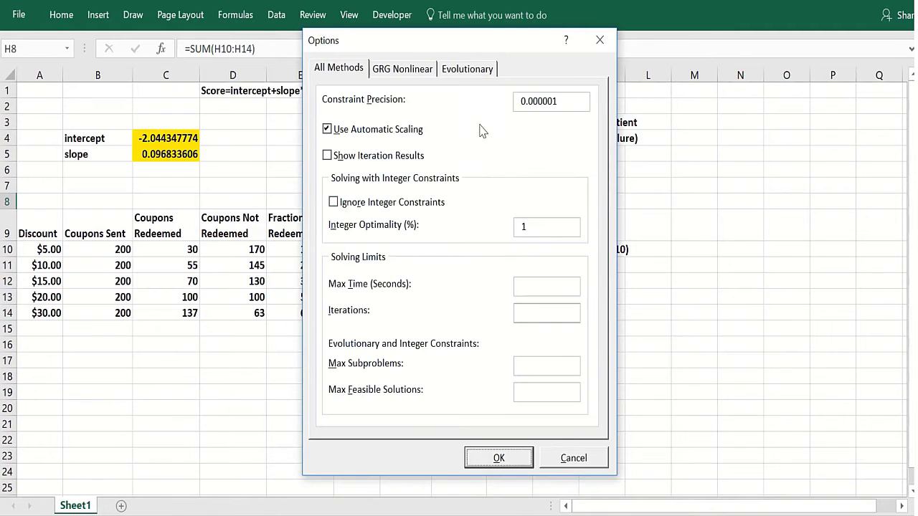
click(424, 71)
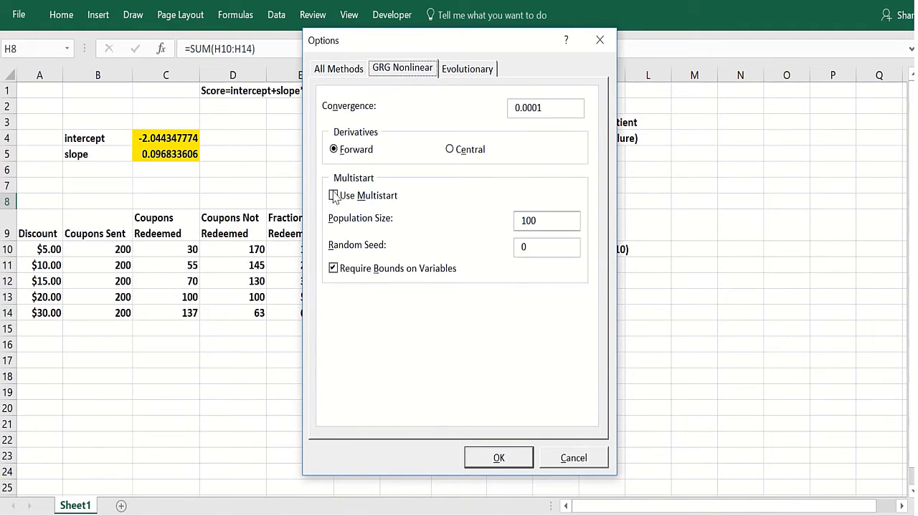
click(485, 463)
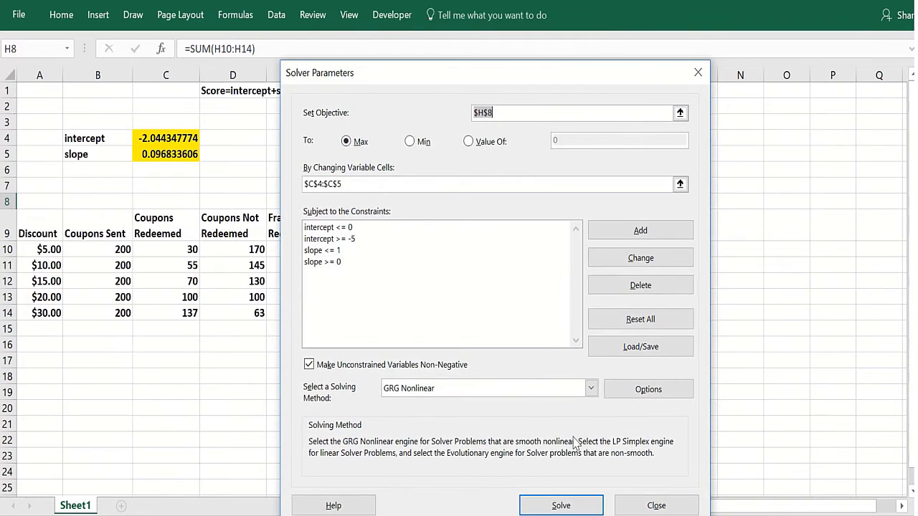
click(677, 505)
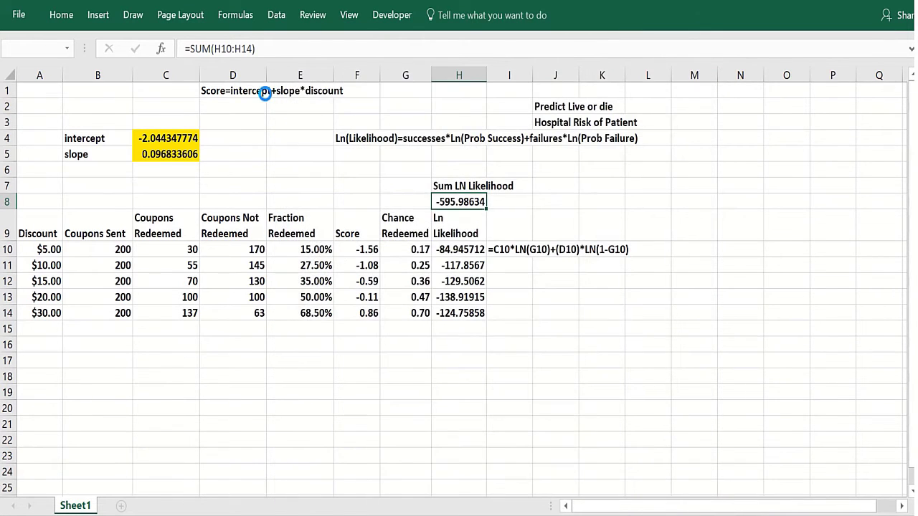
click(269, 15)
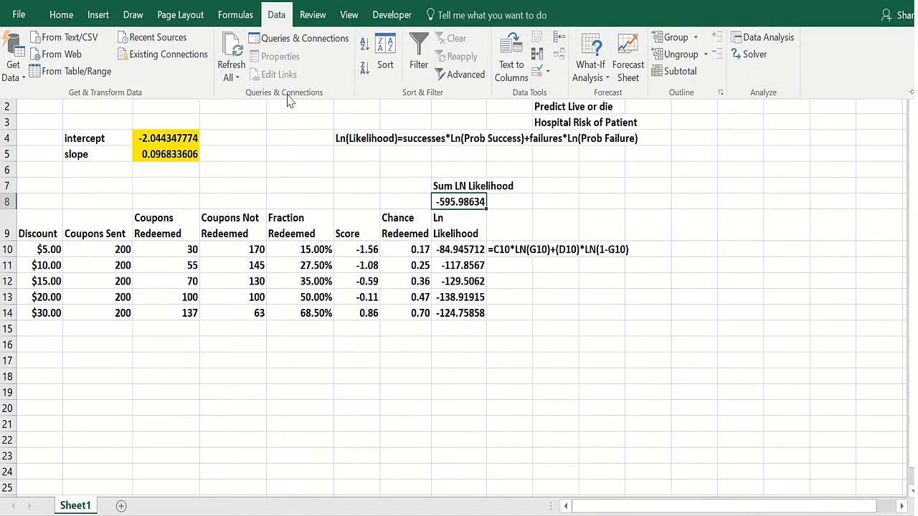
click(336, 139)
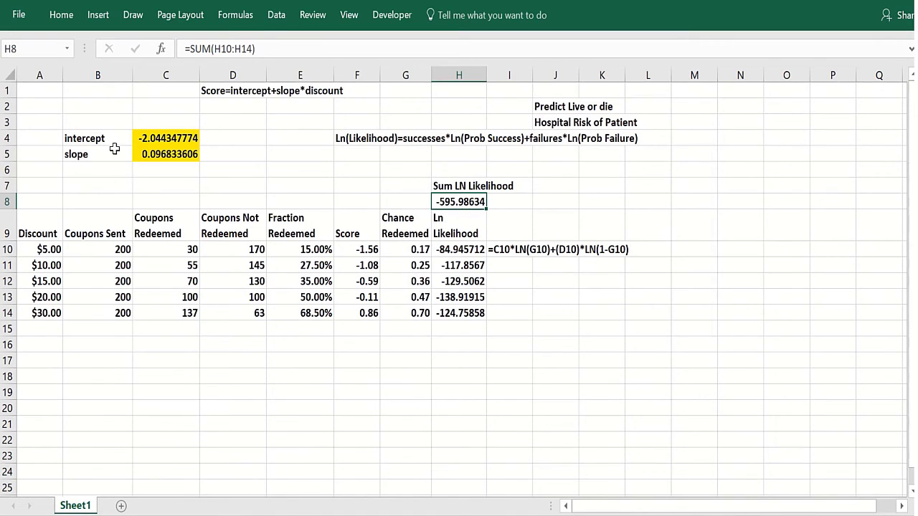
- Set the intercept in C4 to -1 and the slope in C5 to 0.2 as starting values
double_click(145, 139)
text(-1.)
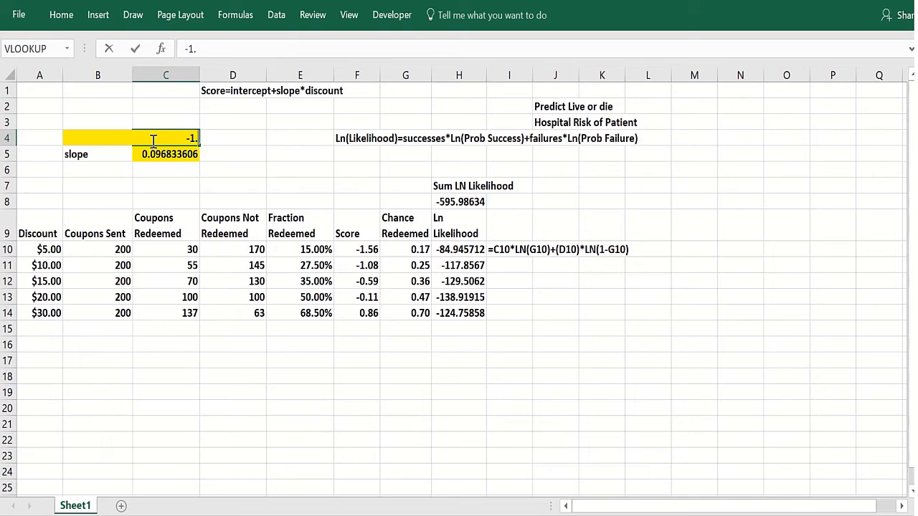
key(Return)
text(.2)
key(Return)
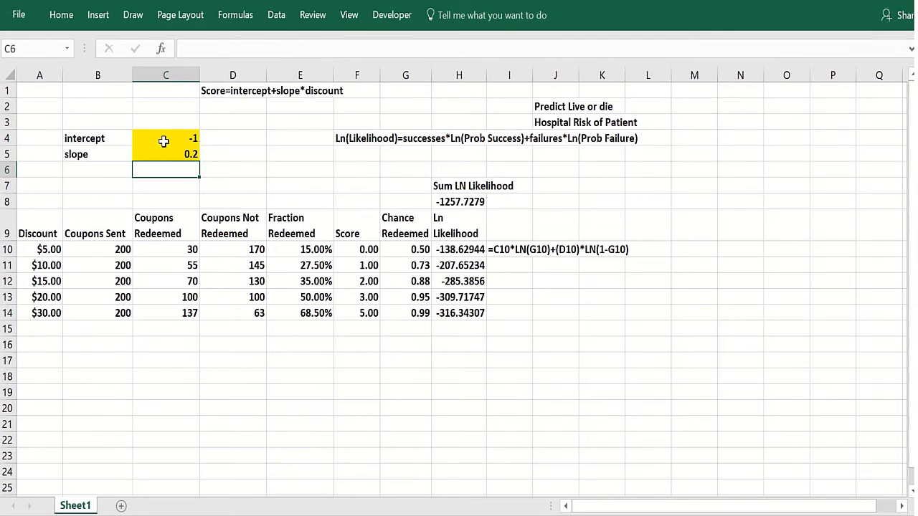
- Color the Sum LN Likelihood total in H8 red and maximize it with Solver by changing C4:C5, keeping the solution
click(459, 202)
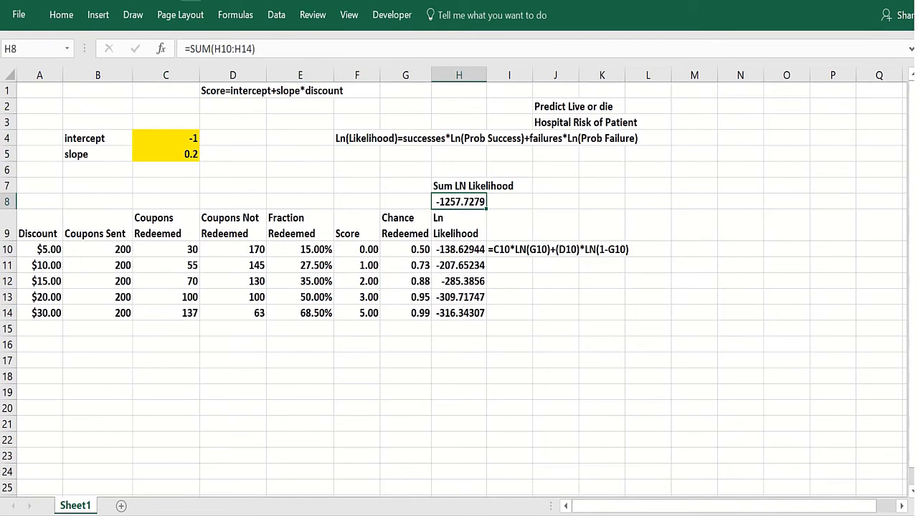
click(143, 1)
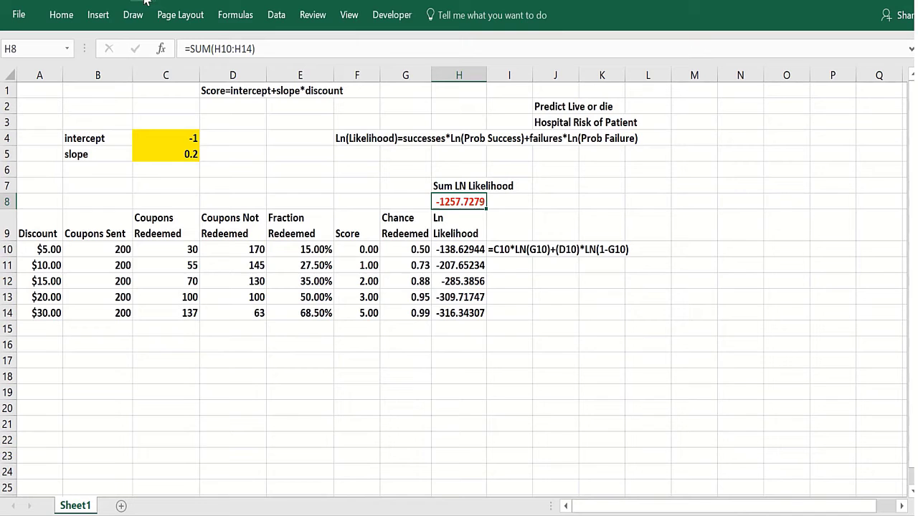
click(275, 18)
click(760, 54)
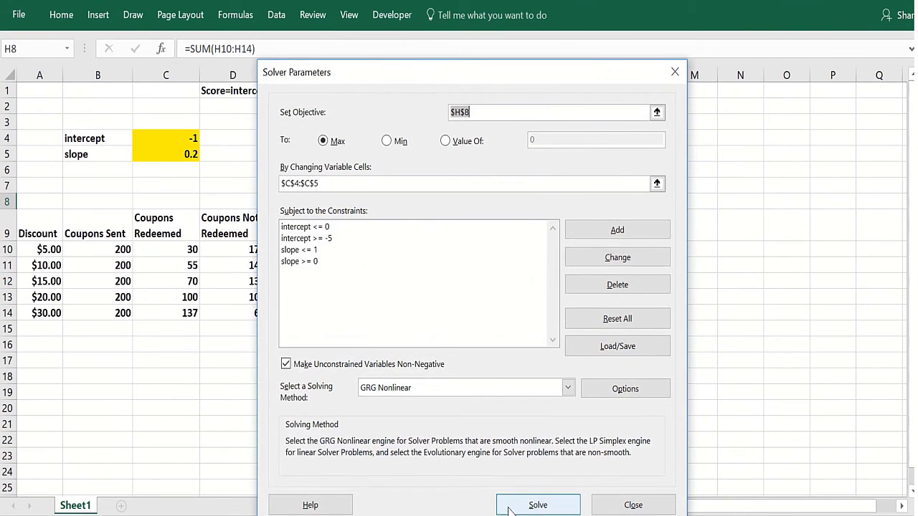
click(510, 511)
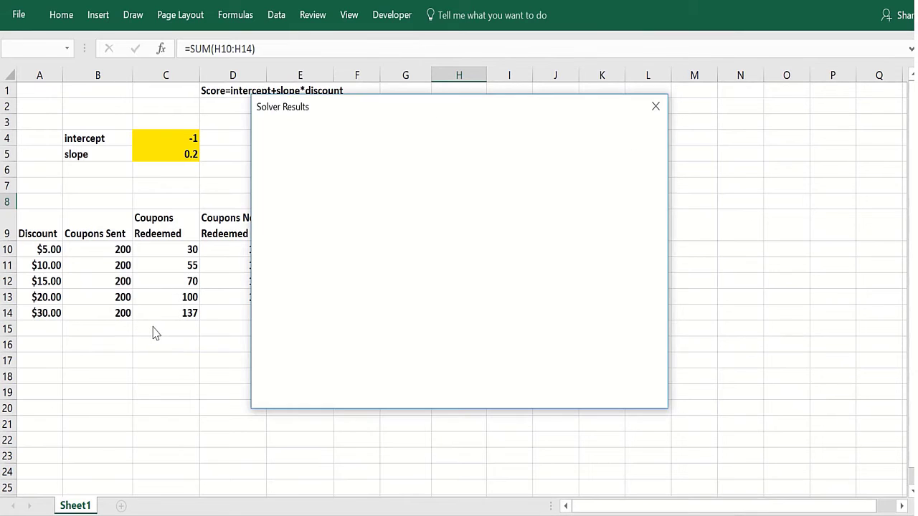
click(293, 296)
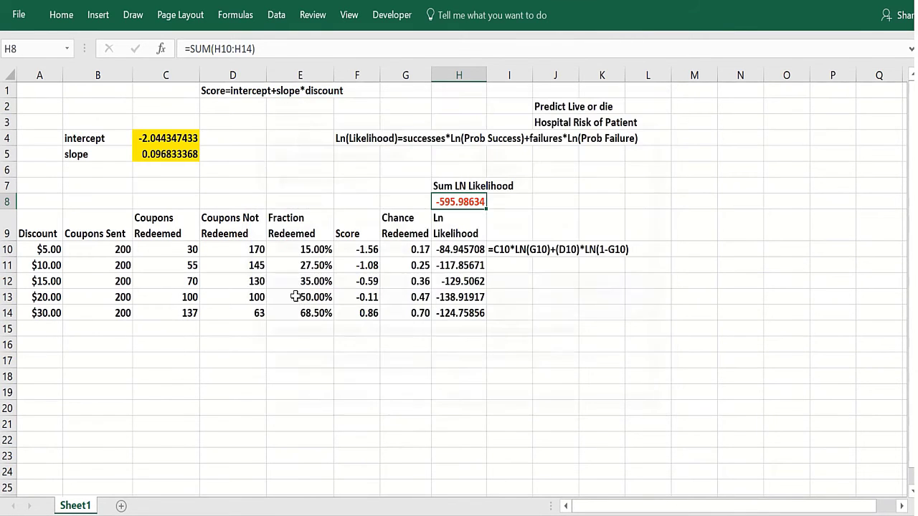
- Examine the solved intercept and slope in C4:C5 and the Chance Redeemed values in G10 and G14
click(325, 200)
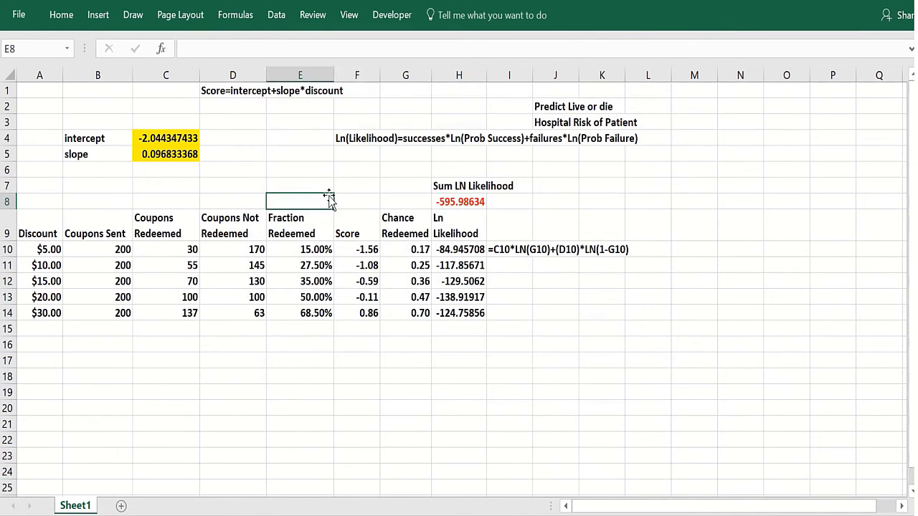
click(150, 175)
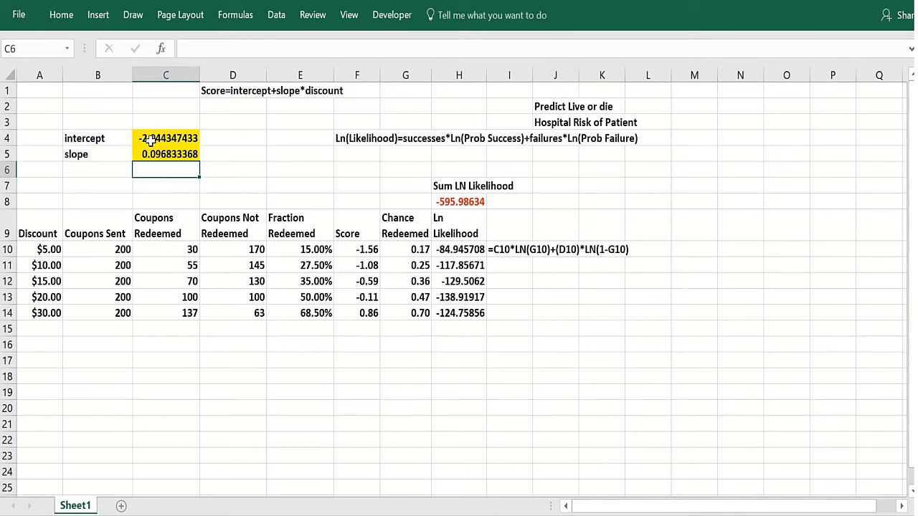
click(149, 141)
key(Down)
key(Down)
click(174, 158)
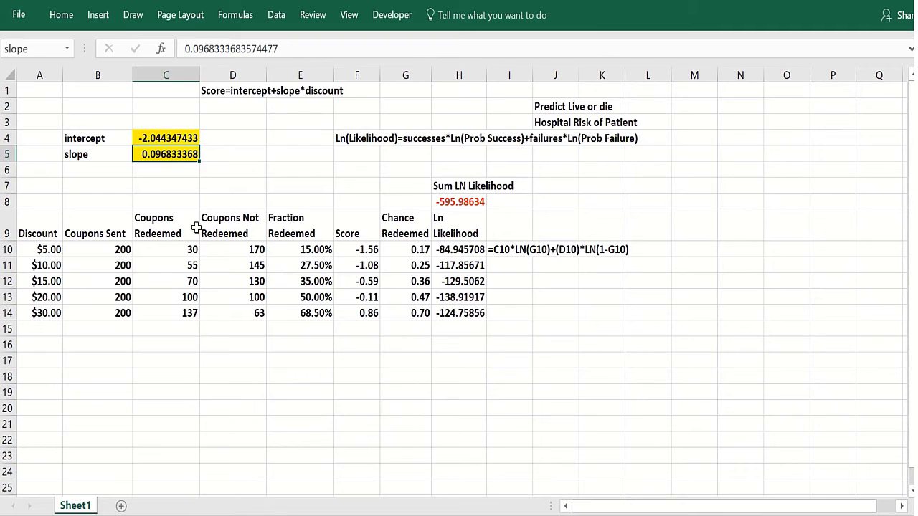
click(223, 227)
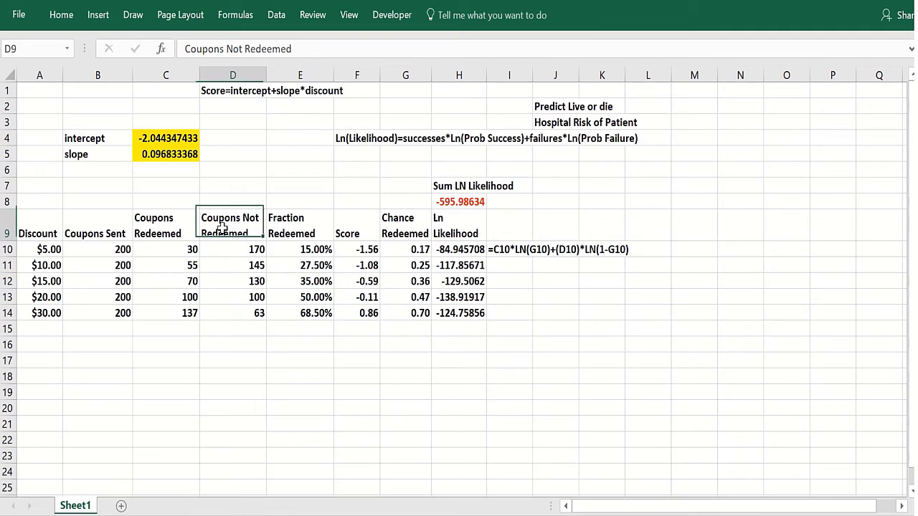
click(400, 250)
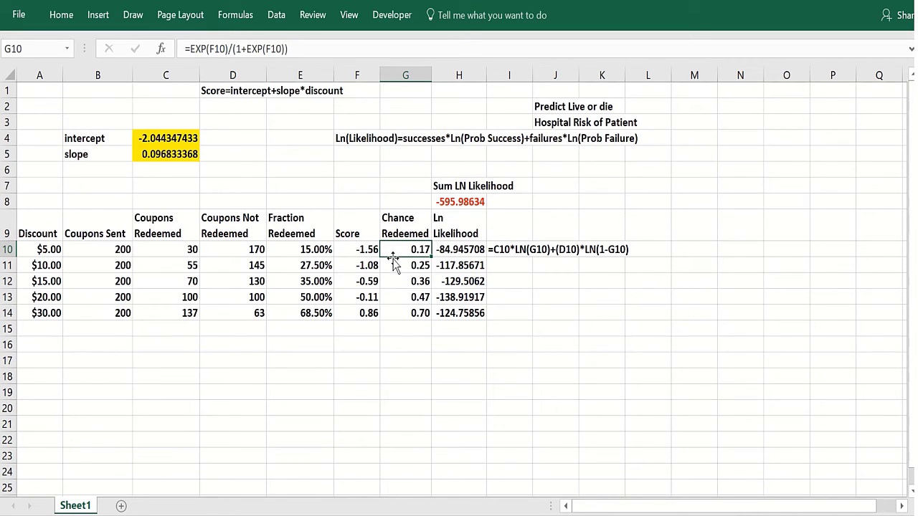
click(399, 314)
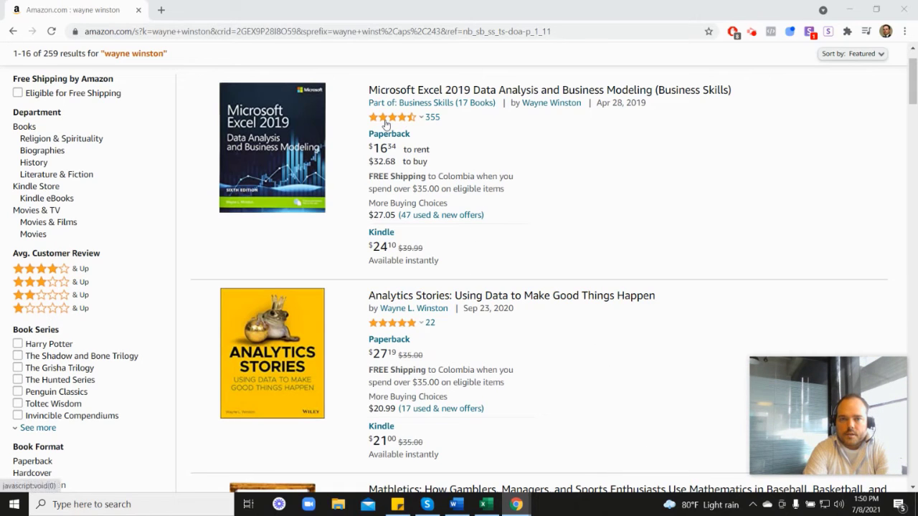
- Browse the Amazon book results in the browser for Marketing Analytics: Data-Driven Techniques with Microsoft Excel and the neighboring titles
mouse_move(394, 123)
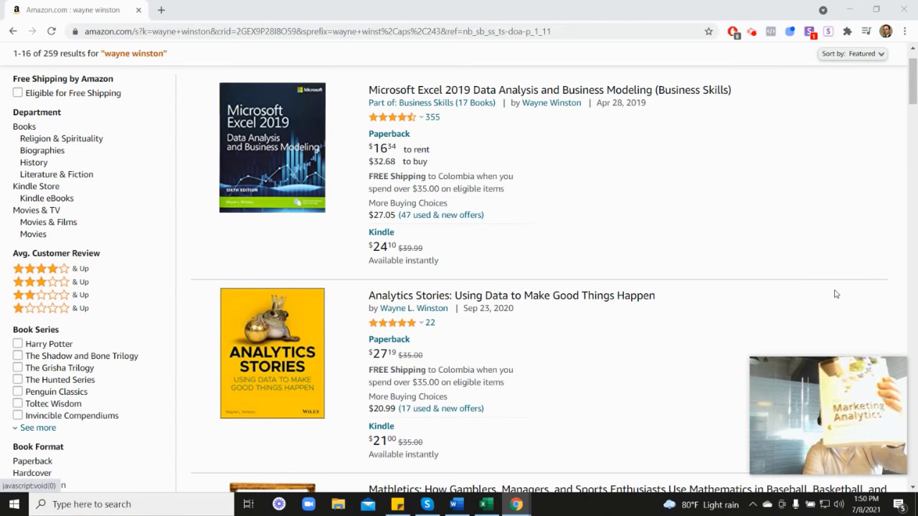
scroll(834, 293, down, 7)
scroll(460, 354, down, 1)
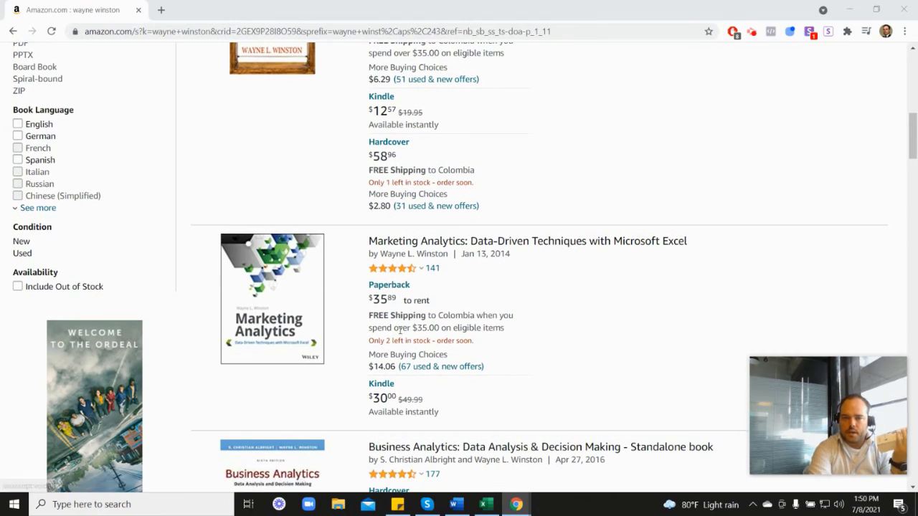
scroll(534, 273, up, 3)
scroll(534, 272, up, 4)
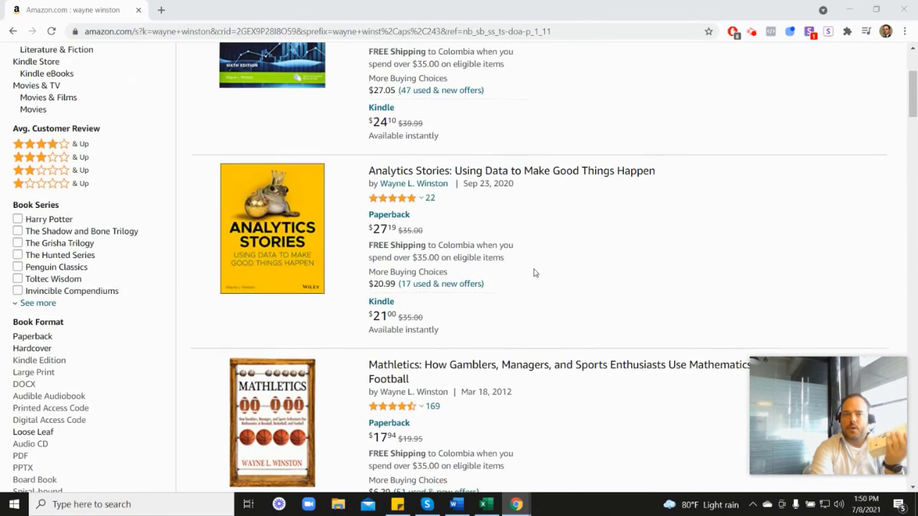